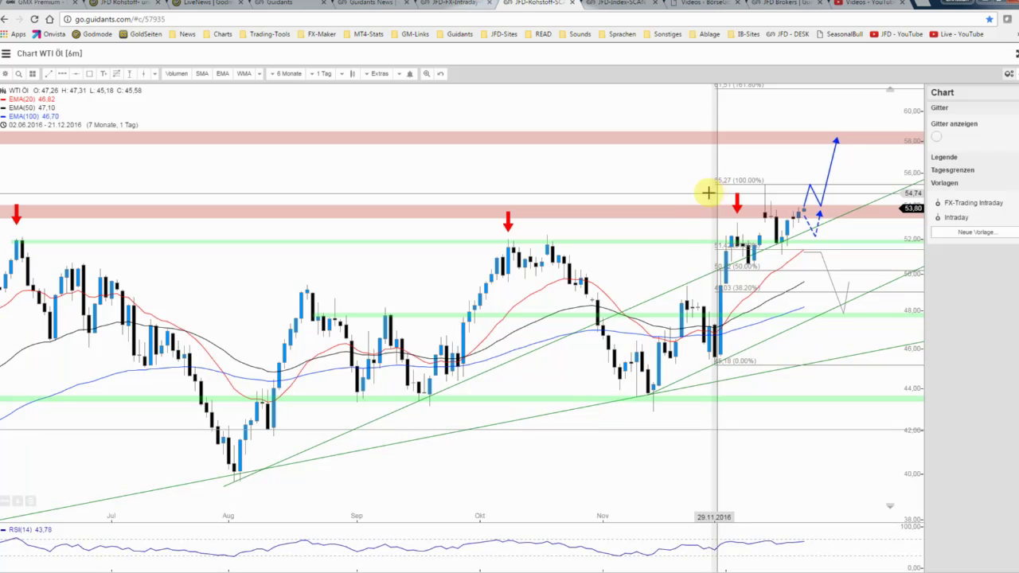
Step: Zoom the WTI oil daily chart out, then back in to a six-month range
scroll(697, 191, down, 1)
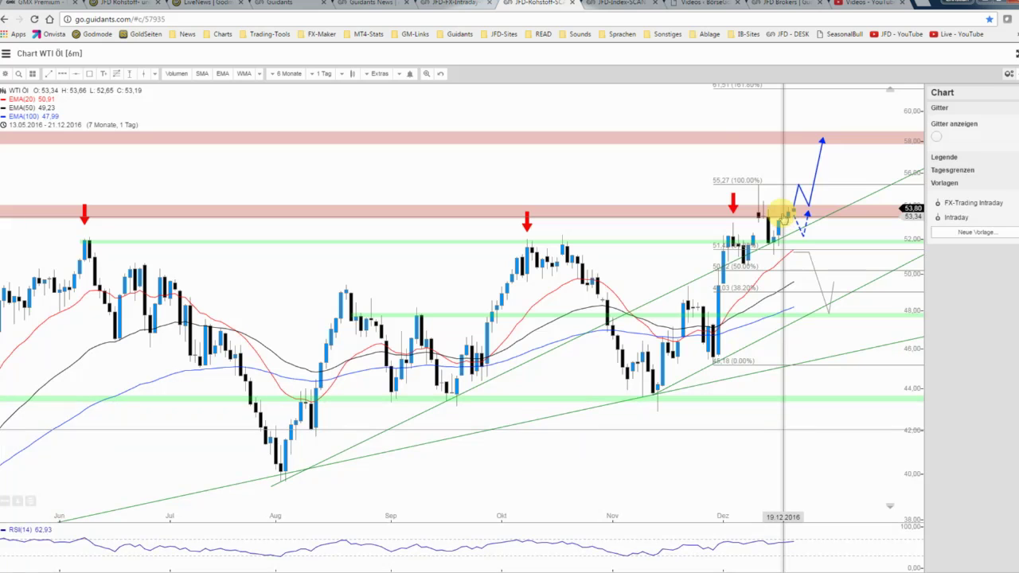
scroll(659, 196, up, 1)
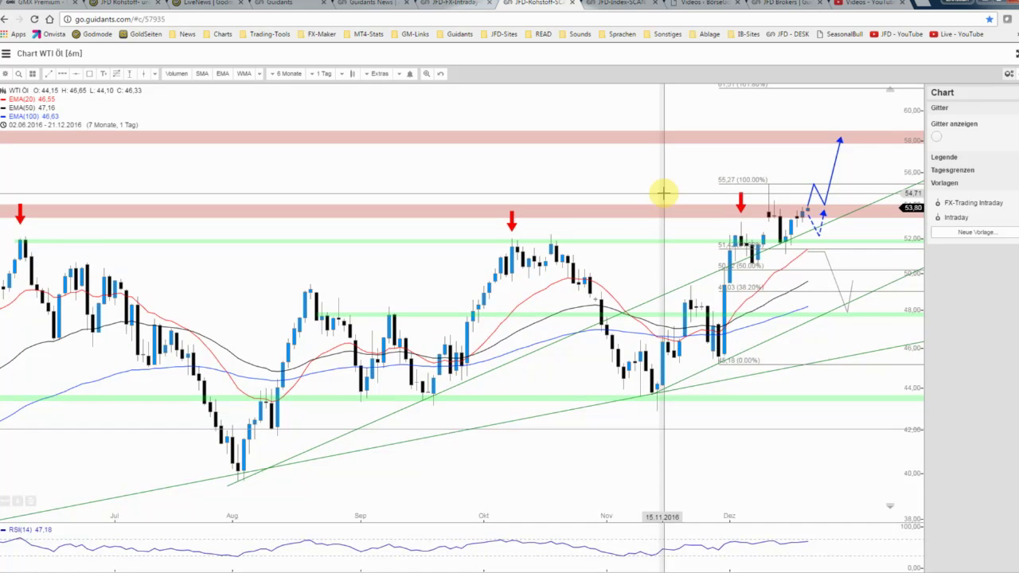
scroll(663, 193, up, 1)
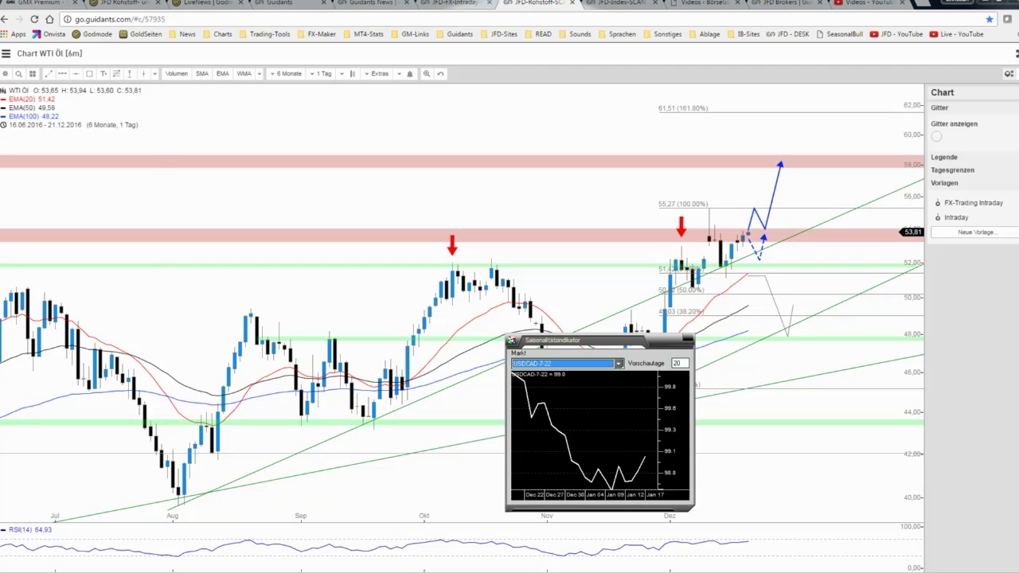
Step: Show WTI Crude Oil seasonality and move its window off the recent candles
click(618, 365)
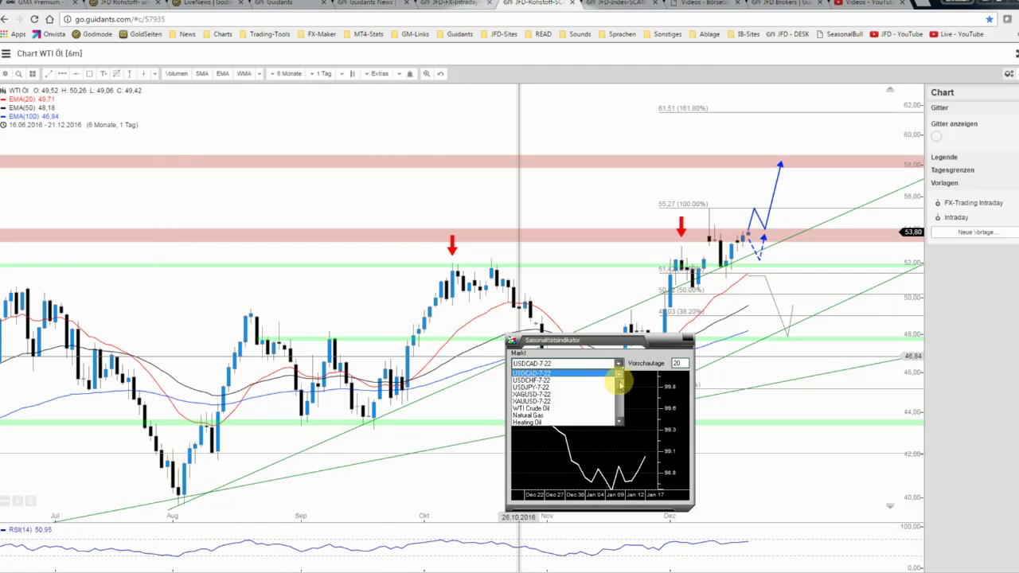
click(593, 409)
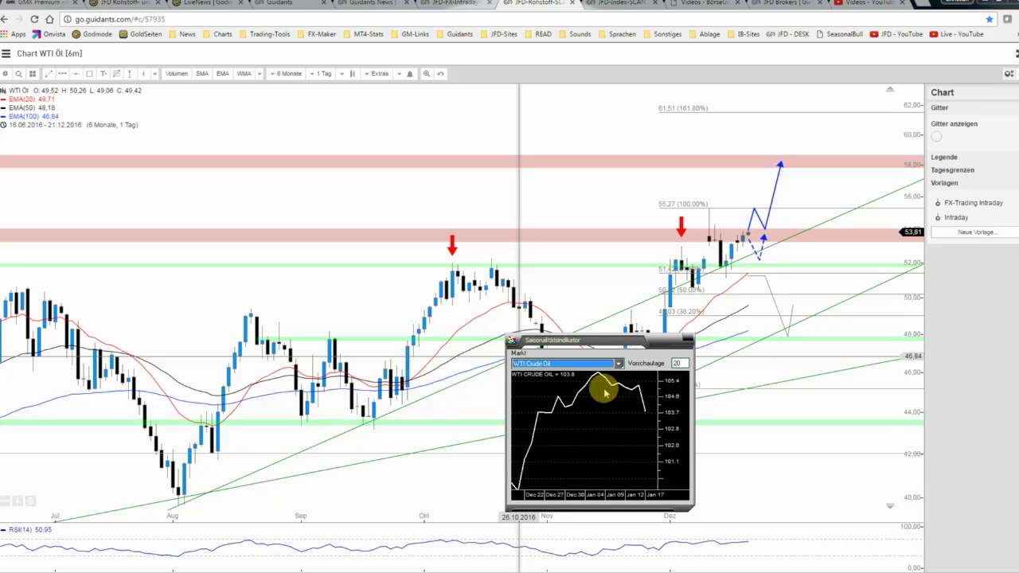
drag(598, 340, 281, 115)
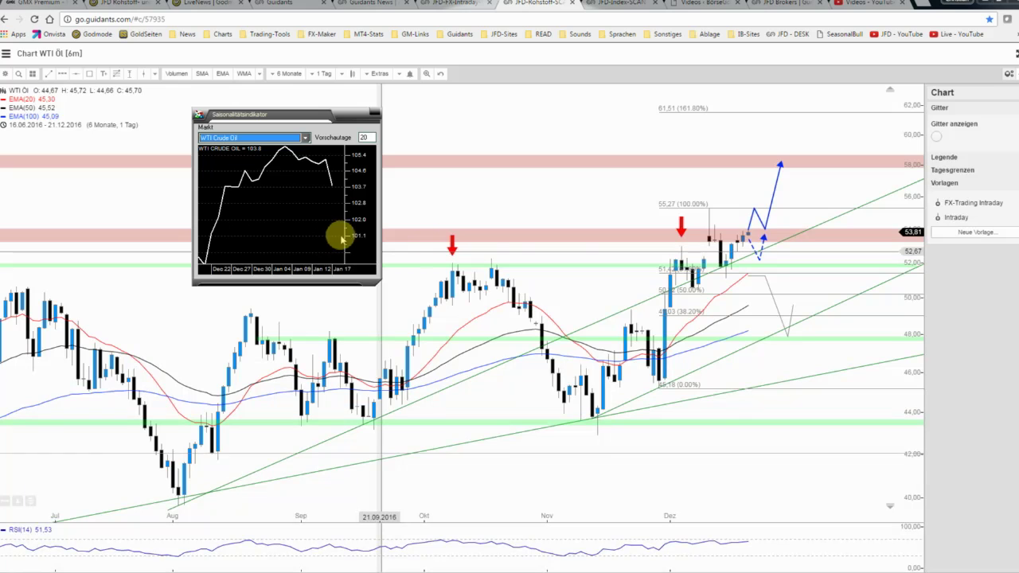
Step: Bend the grey projected path downward, with its low near the trendline
drag(754, 225, 754, 239)
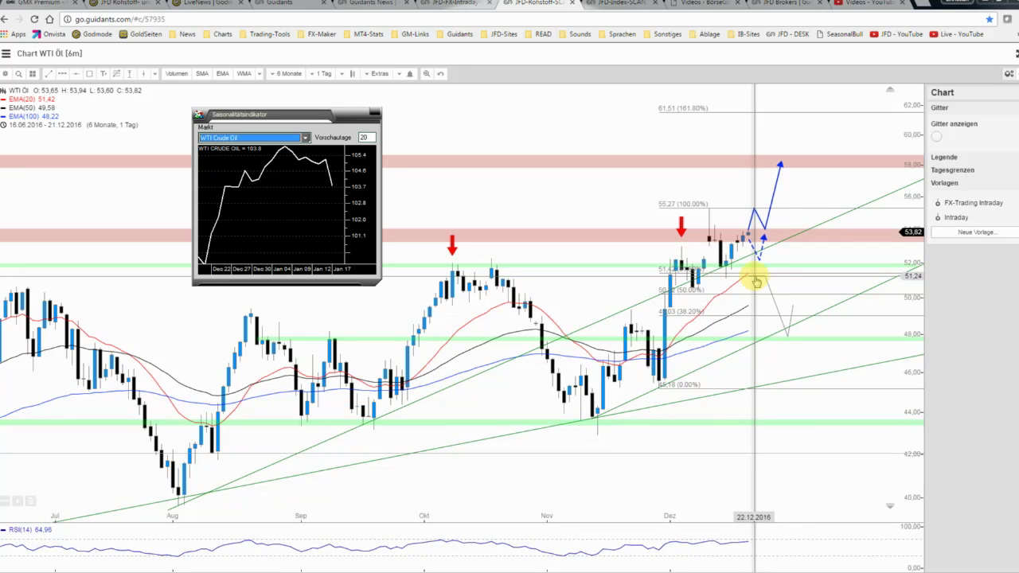
click(765, 276)
click(785, 334)
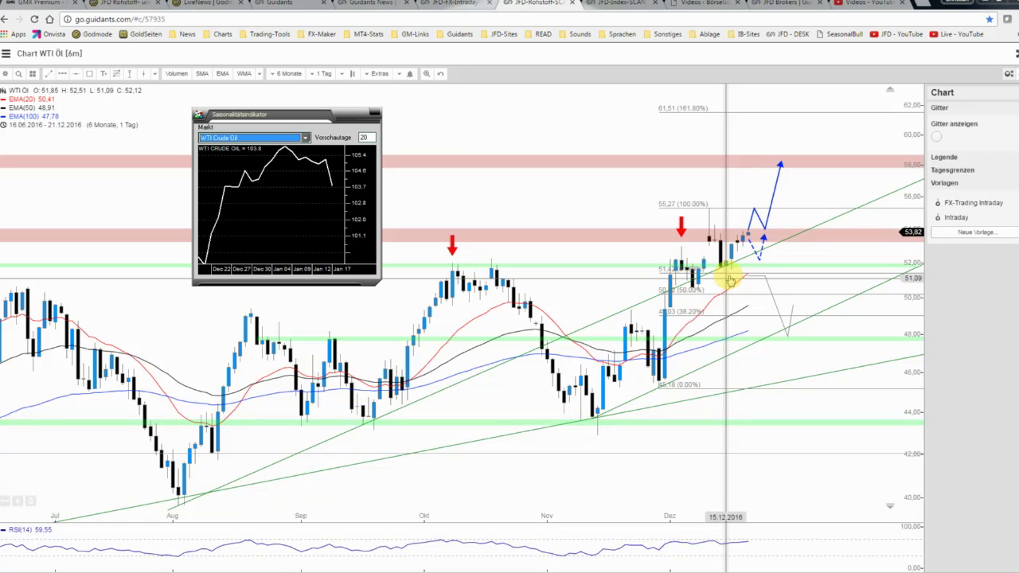
Step: Close the seasonality indicator and shift the grey projected path slightly right and down
key(Escape)
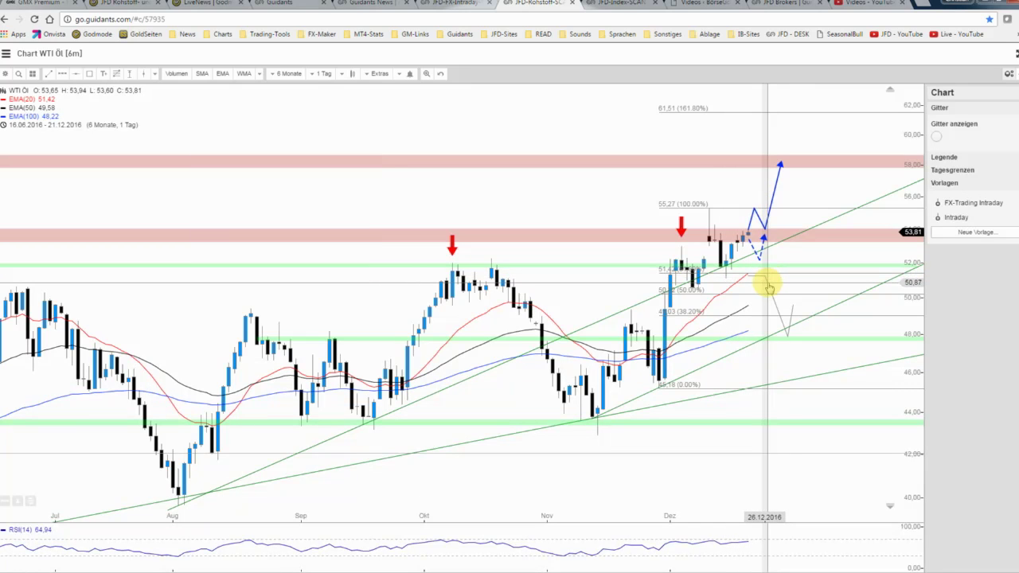
click(767, 287)
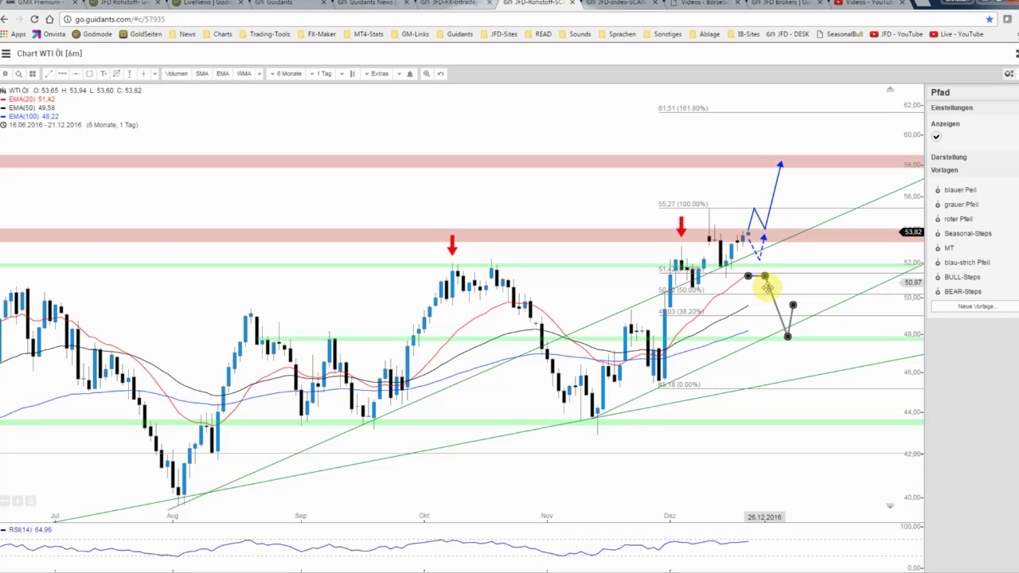
drag(767, 286, 771, 288)
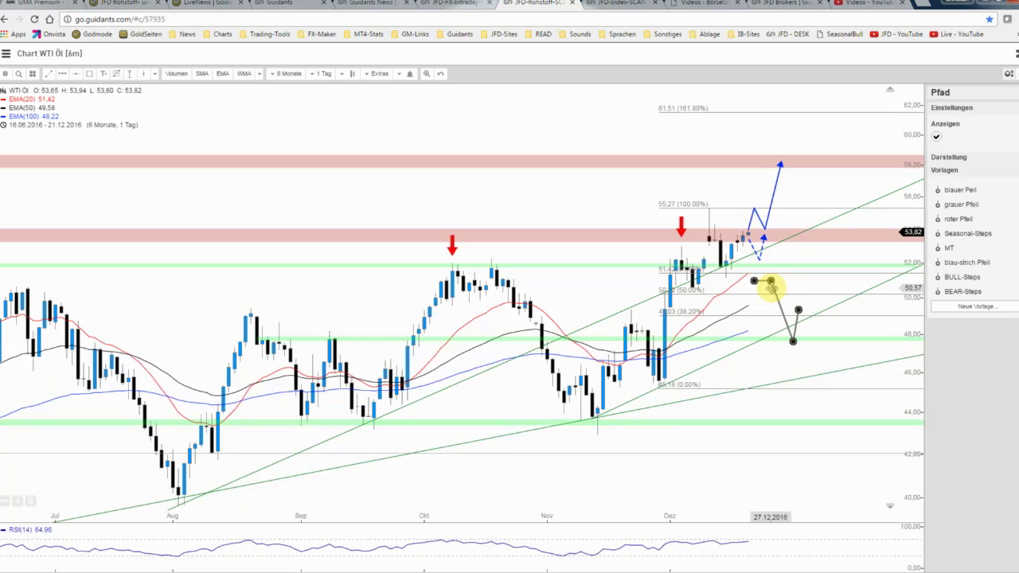
click(811, 324)
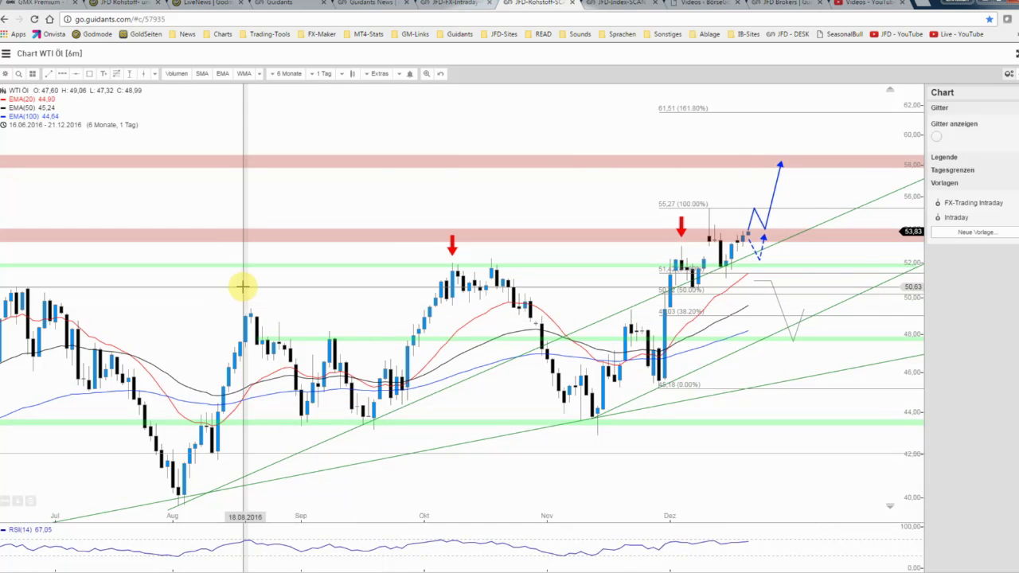
Step: Save the annotated WTI chart and switch to the DAX index-scan page
drag(243, 287, 348, 276)
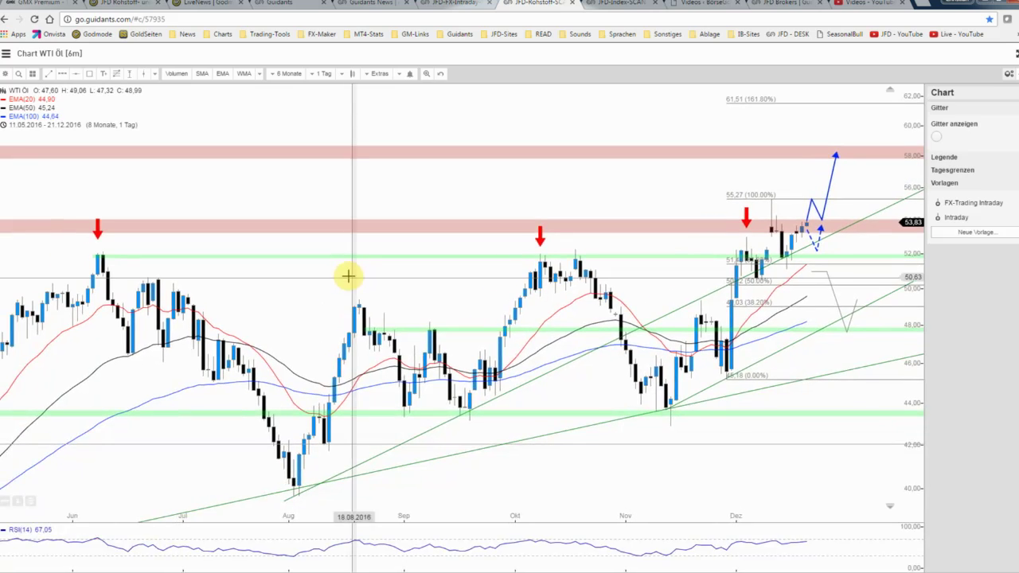
click(5, 73)
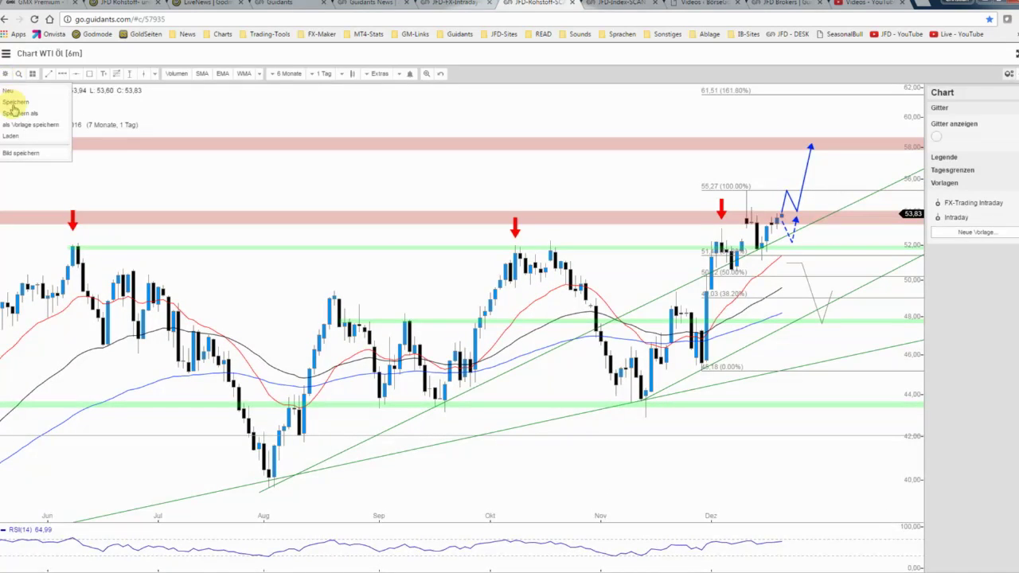
click(14, 102)
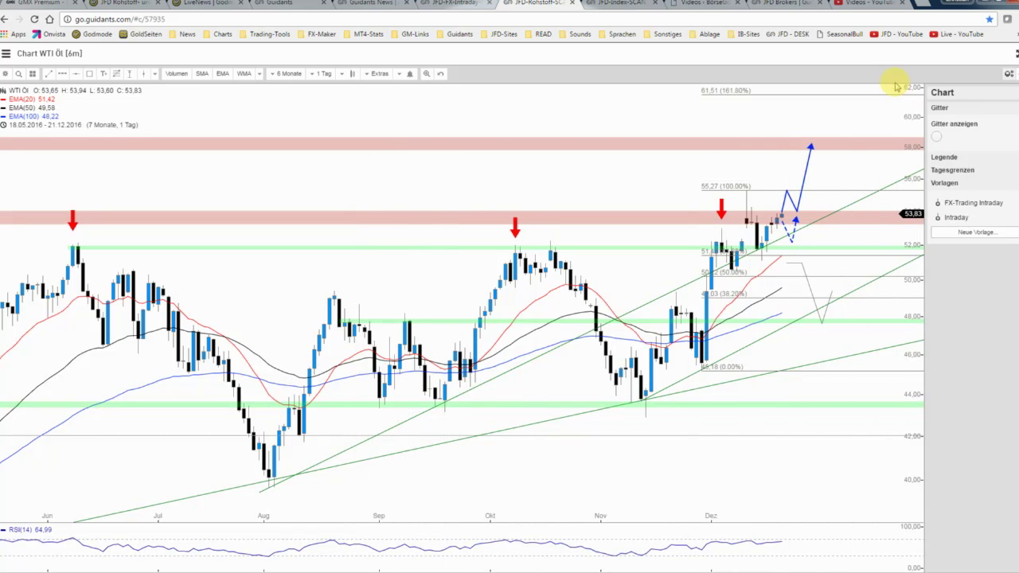
click(616, 3)
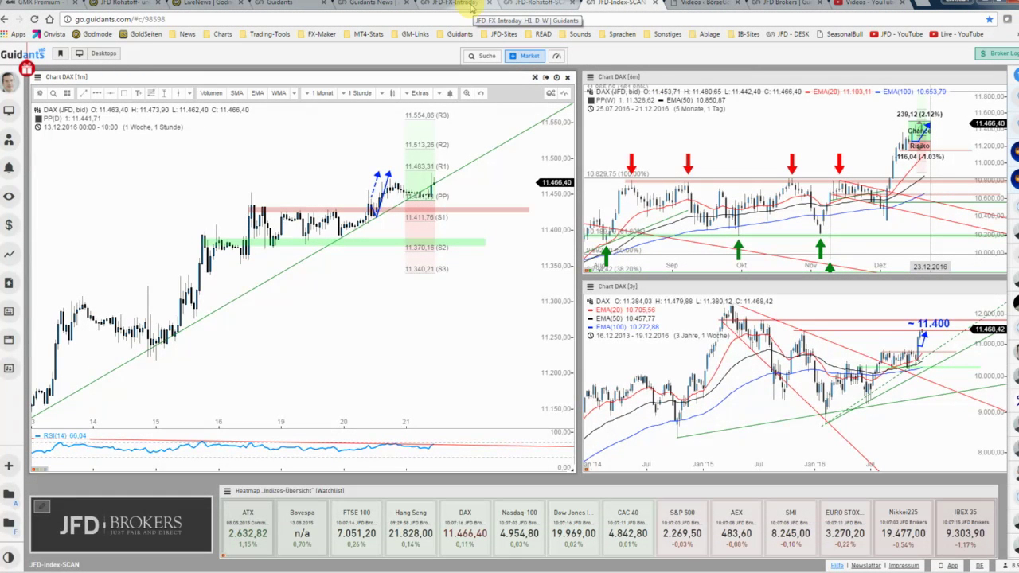
Step: Switch to the USD/CAD daily chart, reload it with F5, and readjust the zoom
click(472, 5)
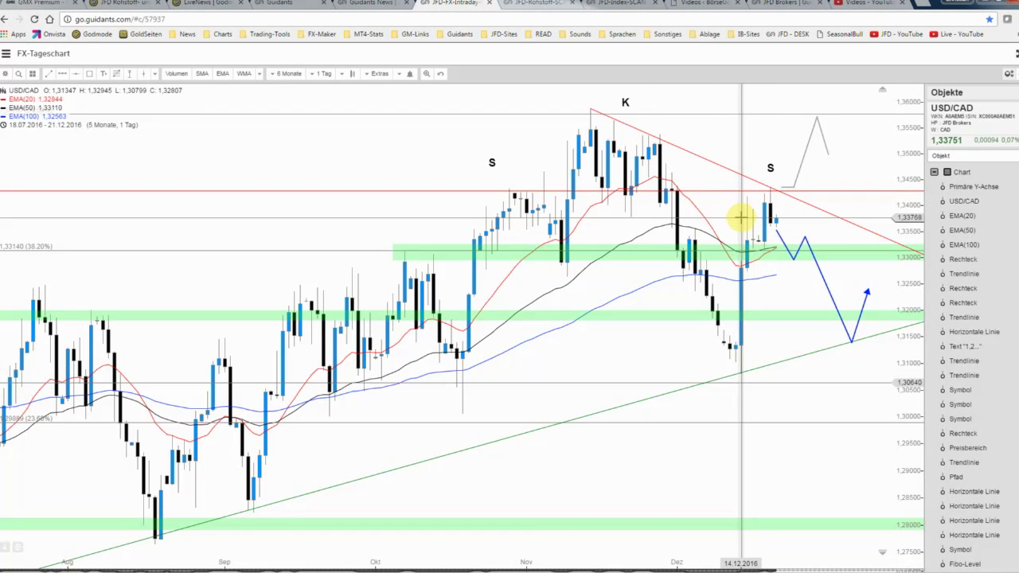
key(F5)
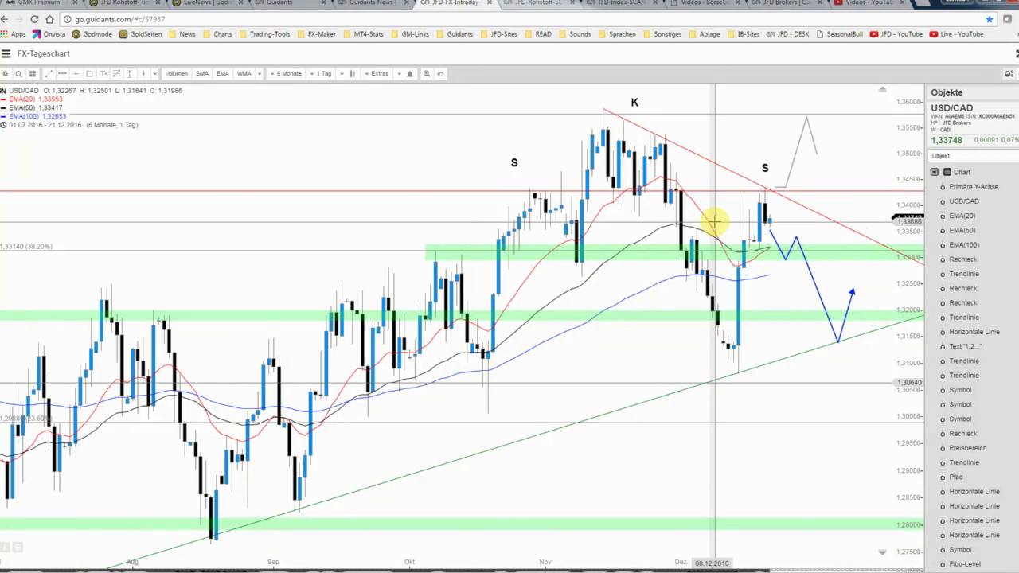
scroll(714, 221, down, 1)
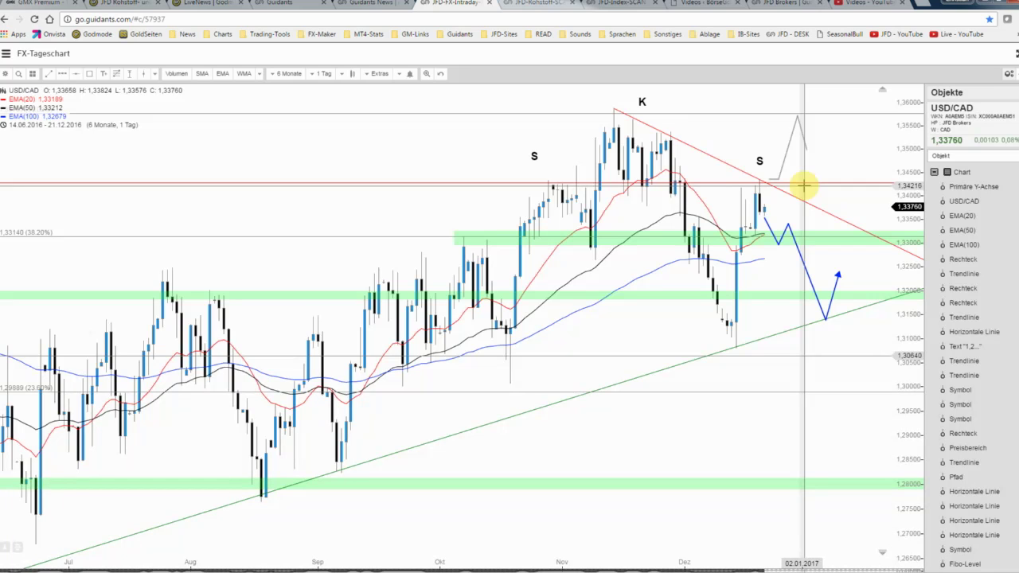
scroll(804, 185, up, 2)
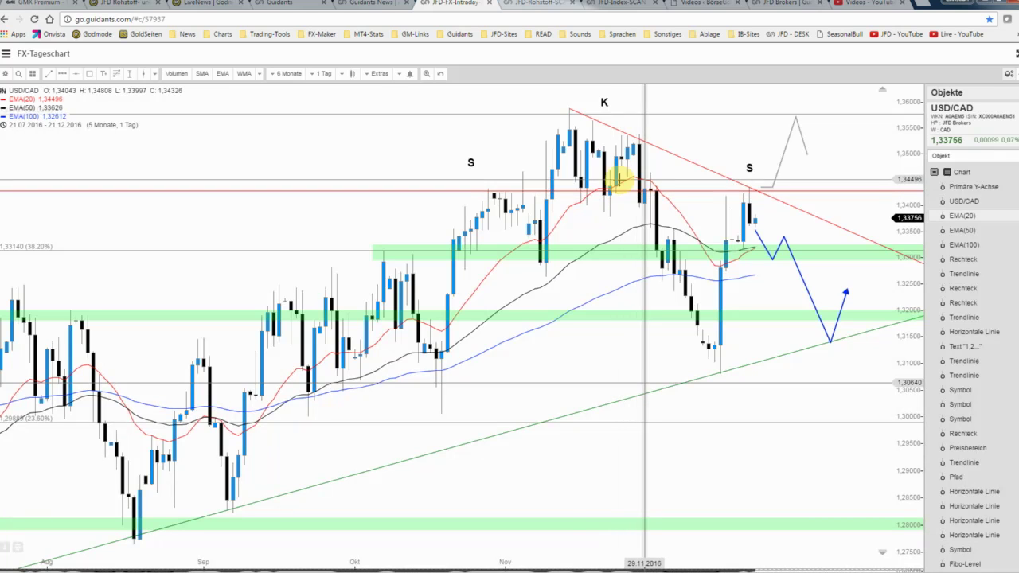
Step: Turn the red falling trendline into a channel whose lower line crosses the early-December low
right_click(665, 154)
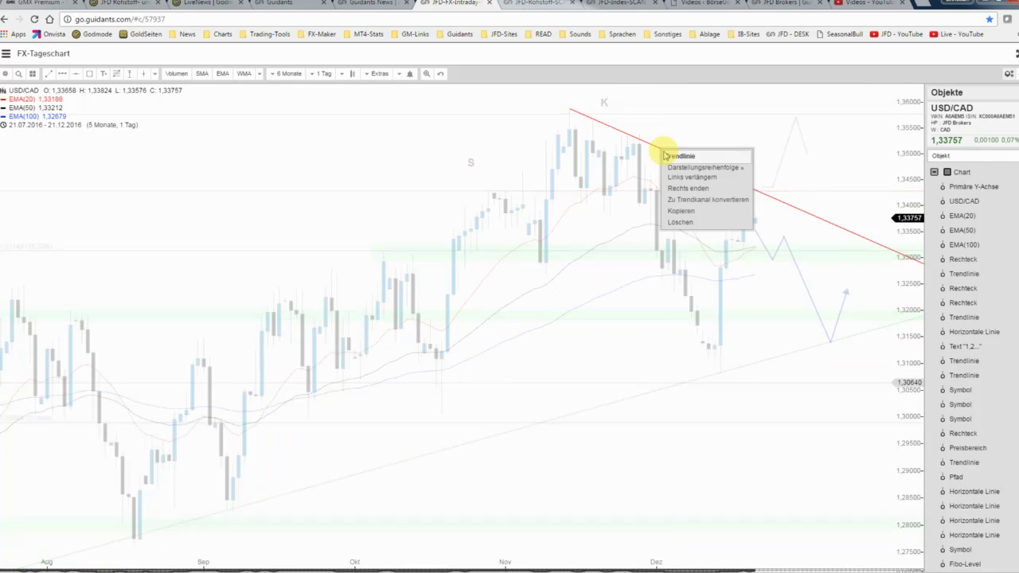
click(677, 214)
drag(626, 263, 540, 274)
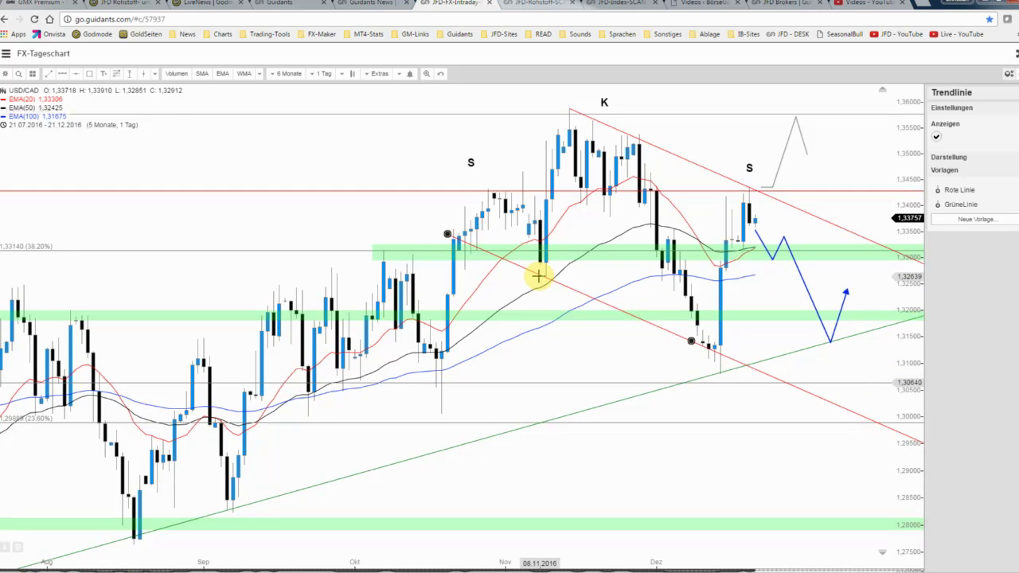
click(608, 336)
drag(610, 334, 587, 342)
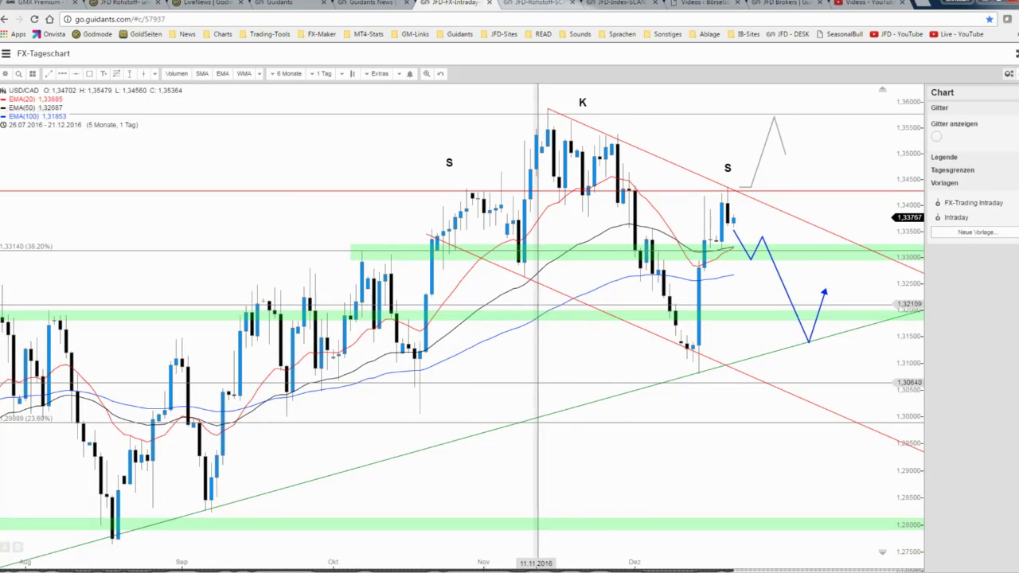
Step: Open the seasonality indicator, move it further left, and set its market to USDCAD-7-22
key(alt+Tab)
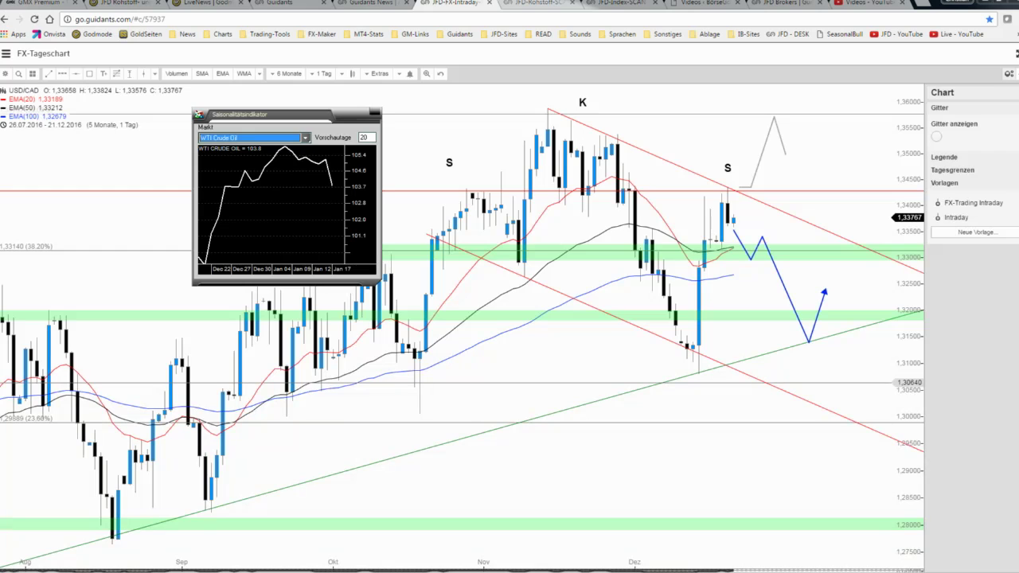
drag(256, 121, 169, 116)
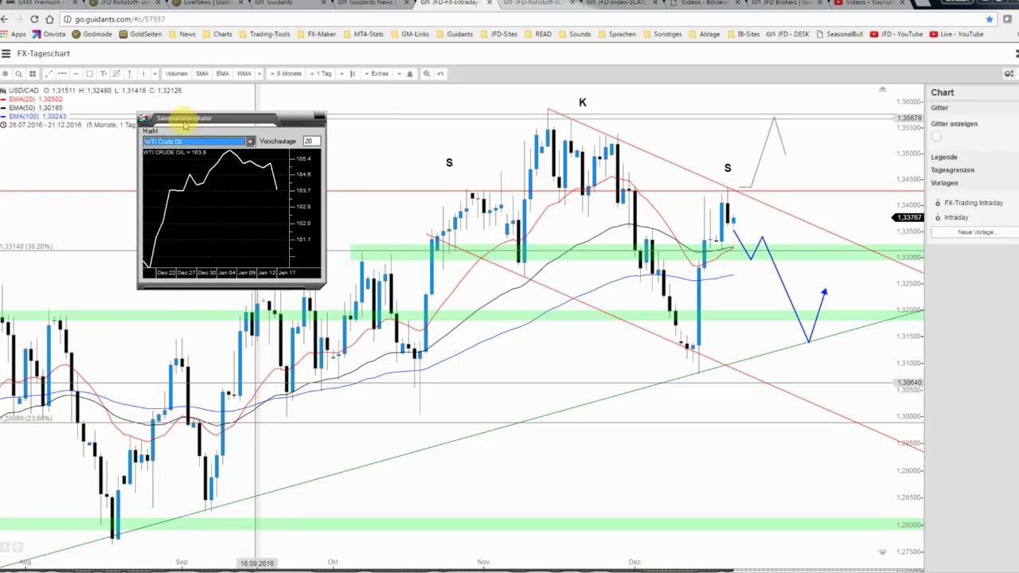
click(219, 134)
scroll(220, 148, up, 2)
scroll(220, 148, up, 1)
scroll(219, 148, up, 1)
scroll(219, 148, up, 1)
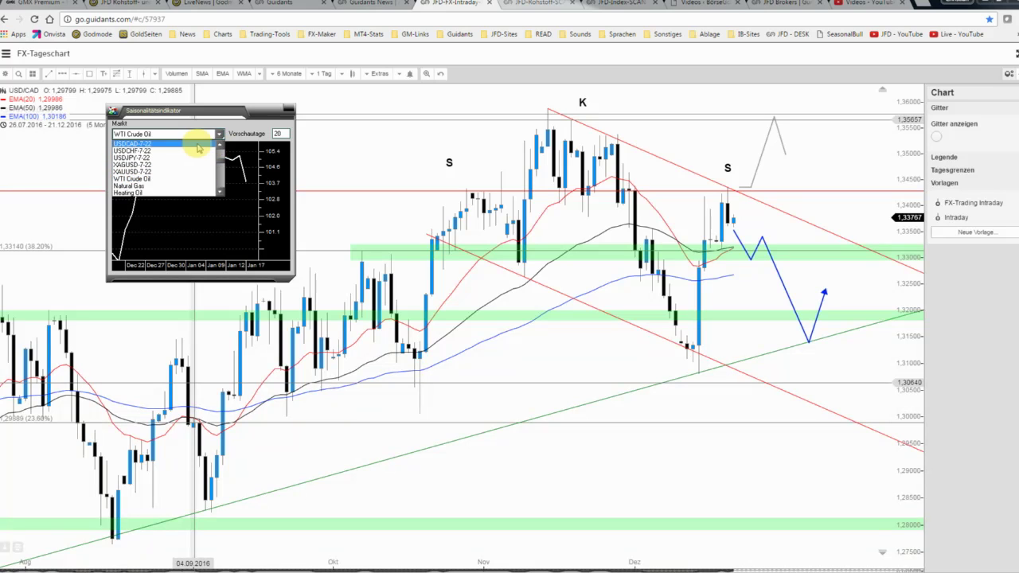
click(198, 146)
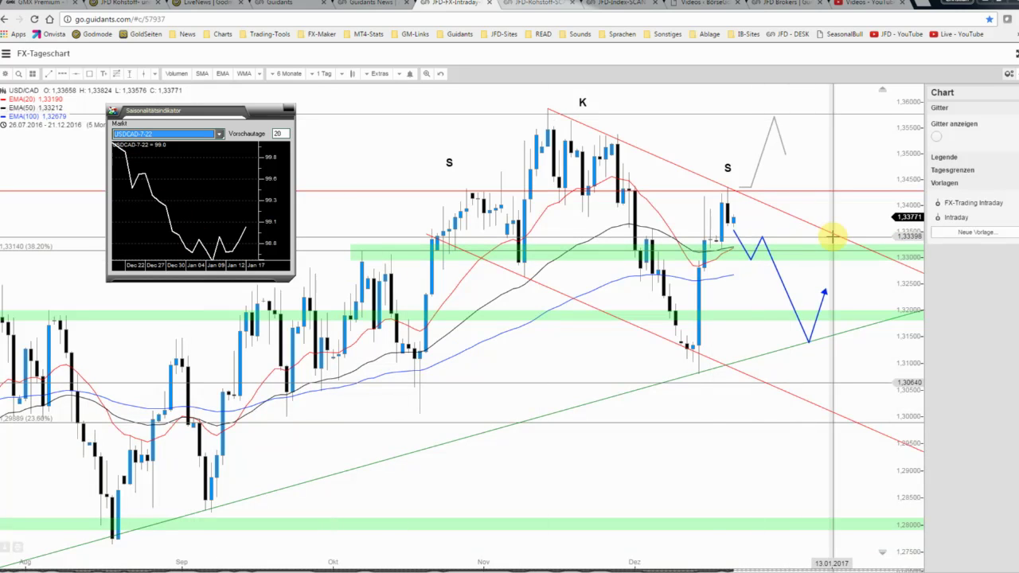
Step: Close the seasonality indicator and check the blue projected path
click(741, 243)
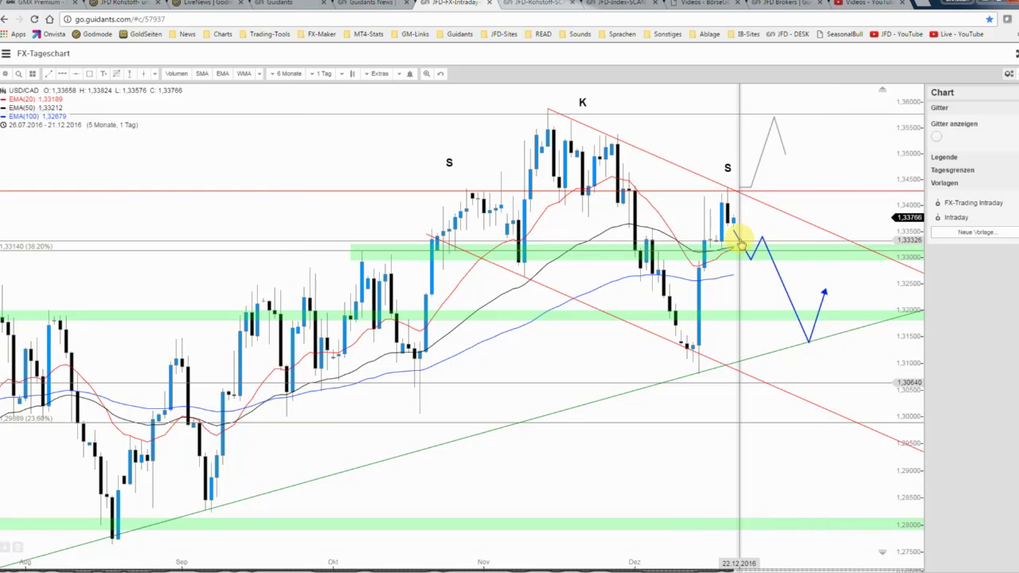
click(780, 277)
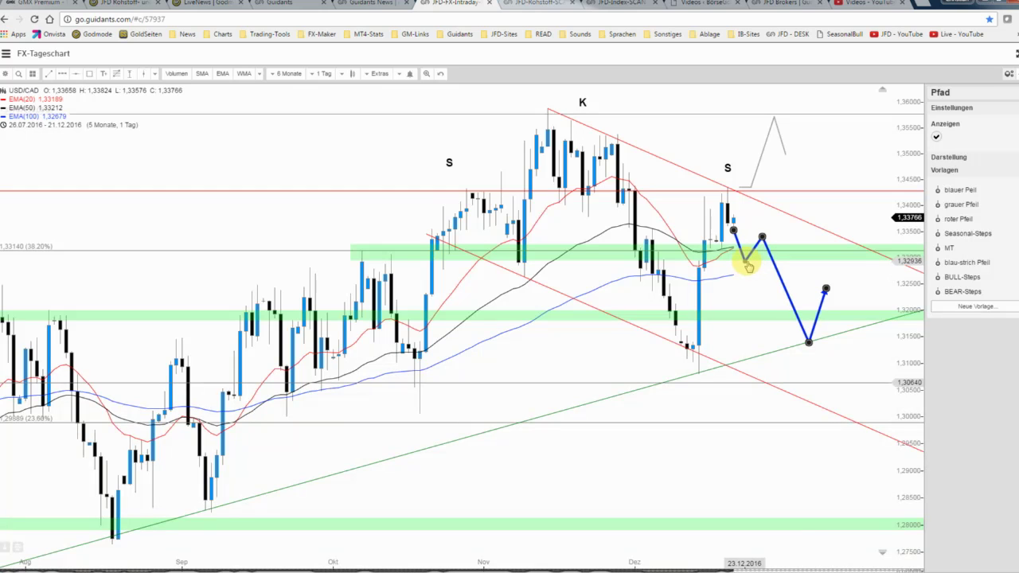
click(758, 223)
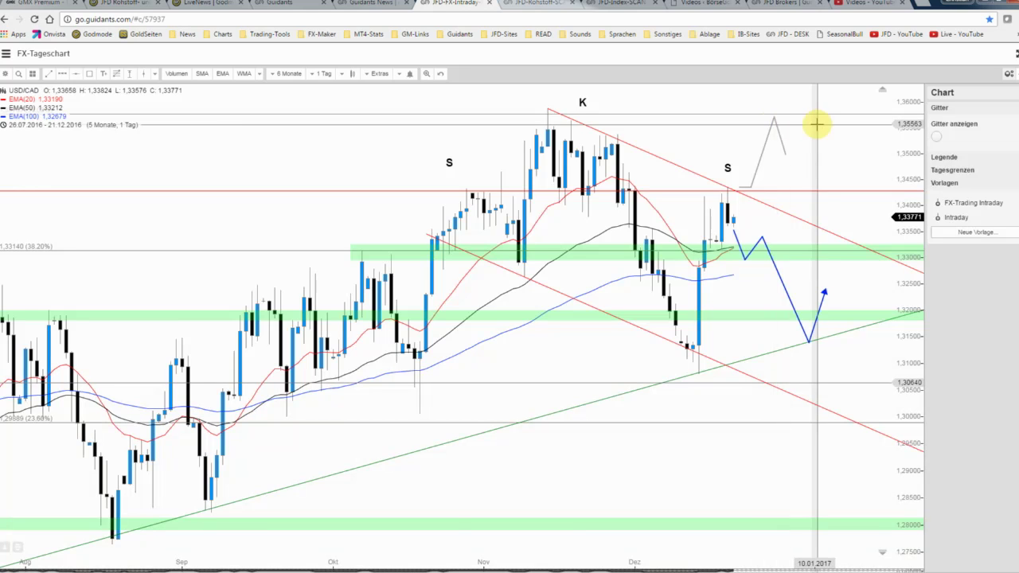
Step: Save the annotated USD/CAD daily chart and shift the view slightly right
click(5, 73)
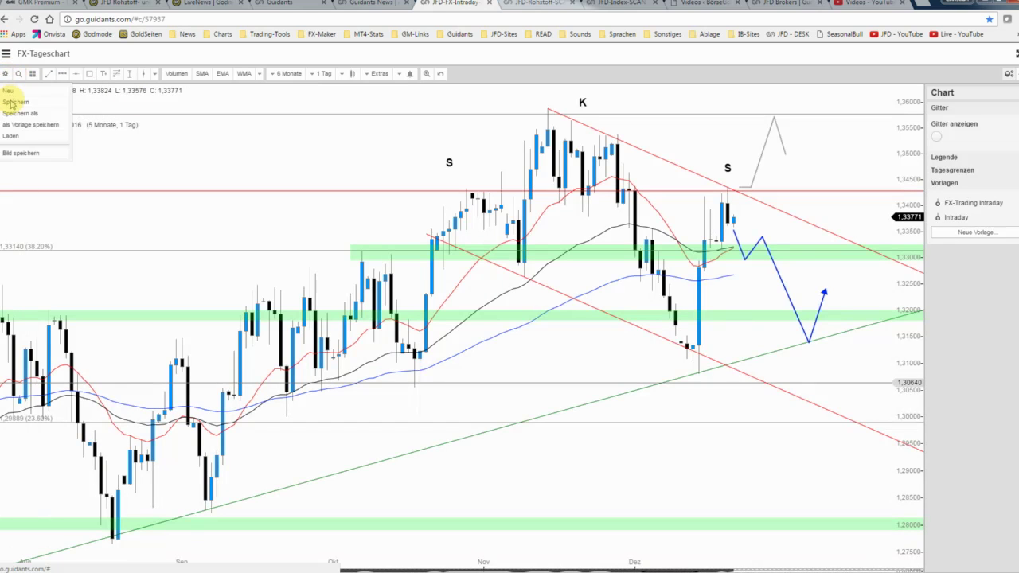
click(12, 102)
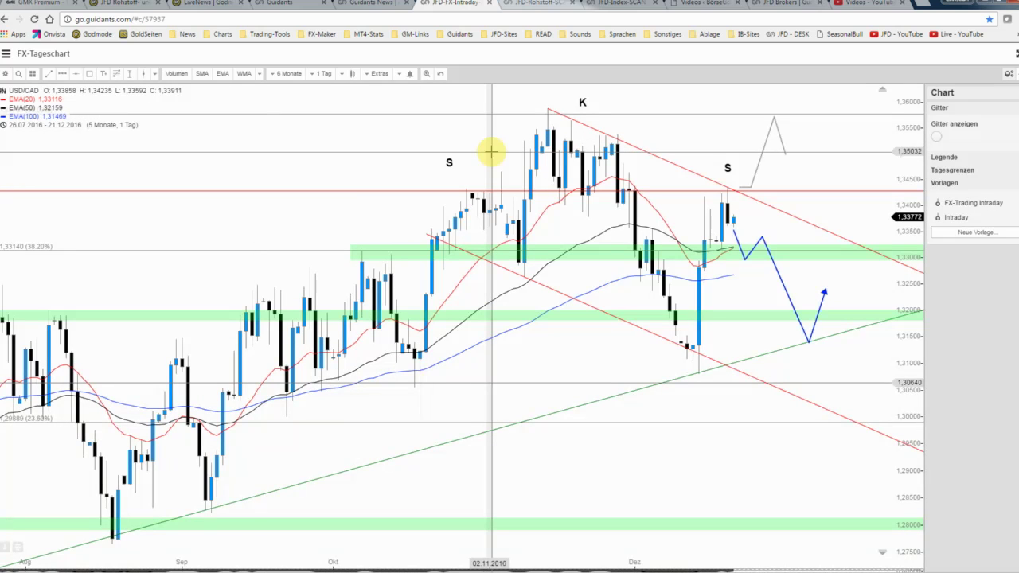
drag(491, 152, 499, 151)
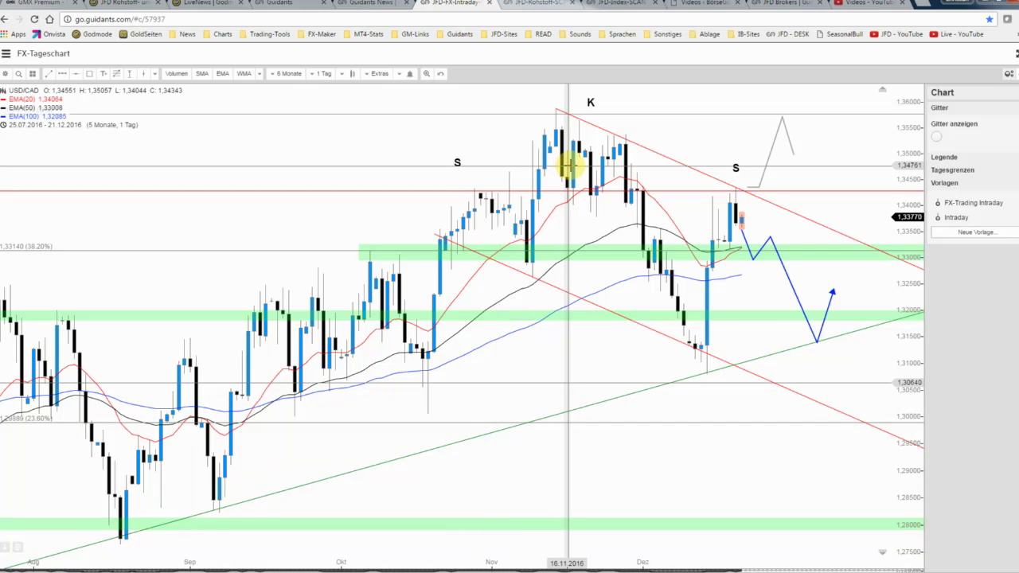
click(572, 165)
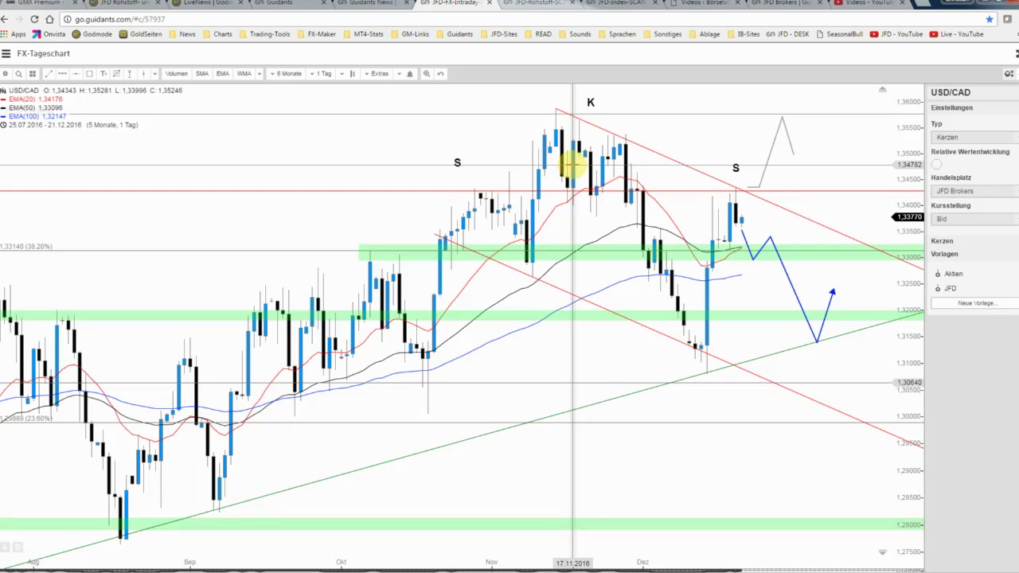
click(681, 140)
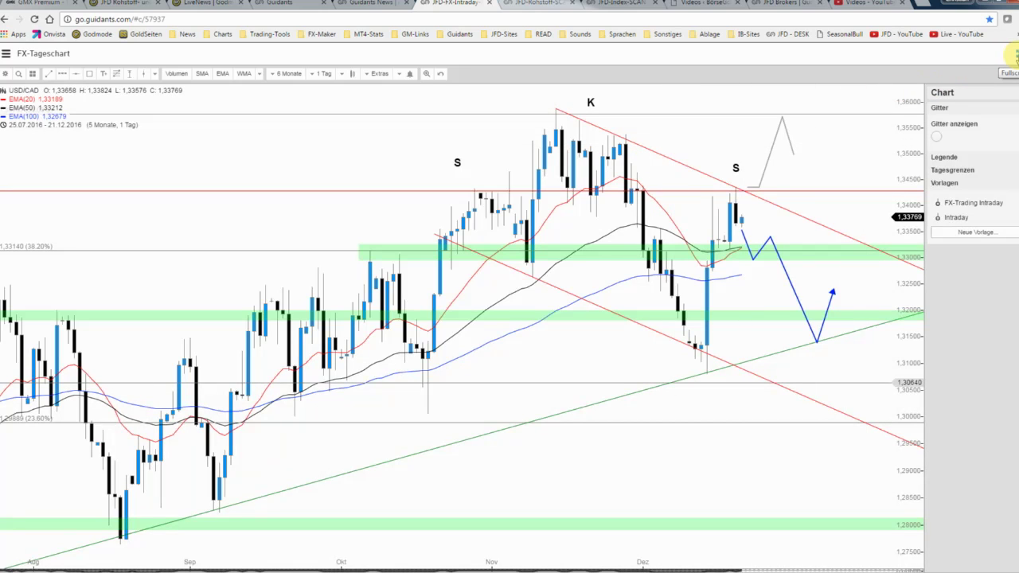
Step: Return to the multi-chart desktop and maximize the USD/CAD hourly chart
click(1008, 74)
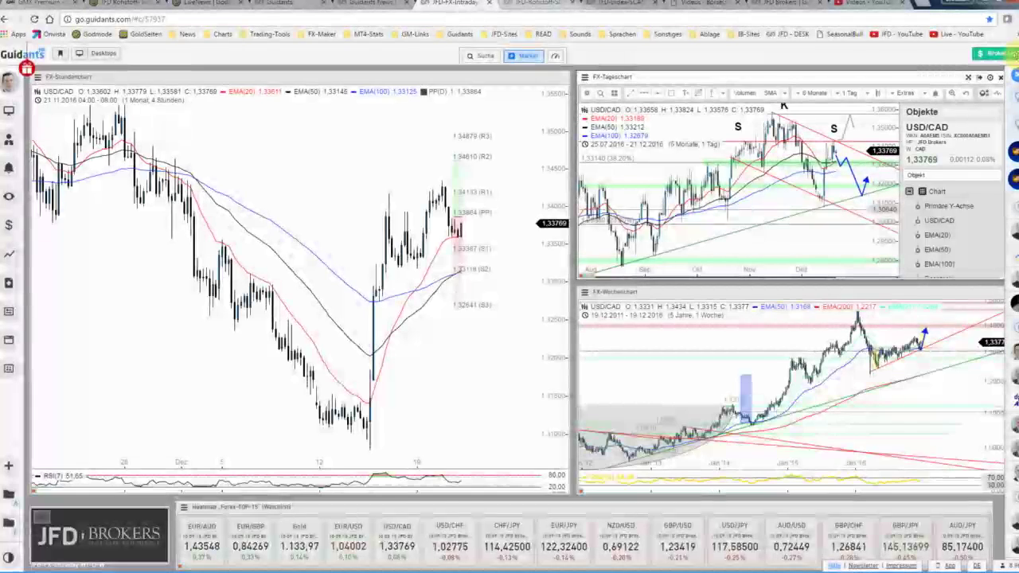
click(327, 147)
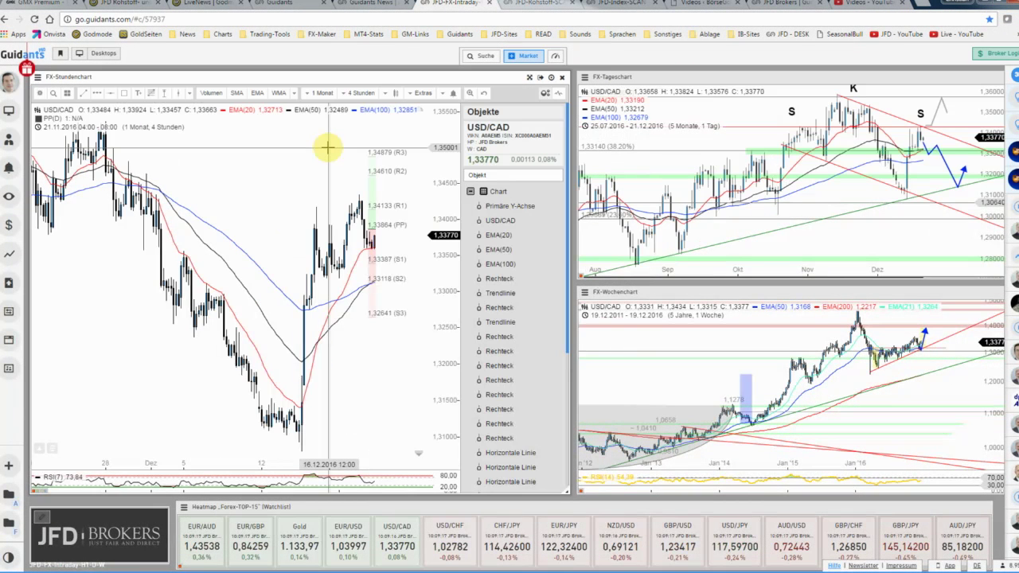
click(530, 80)
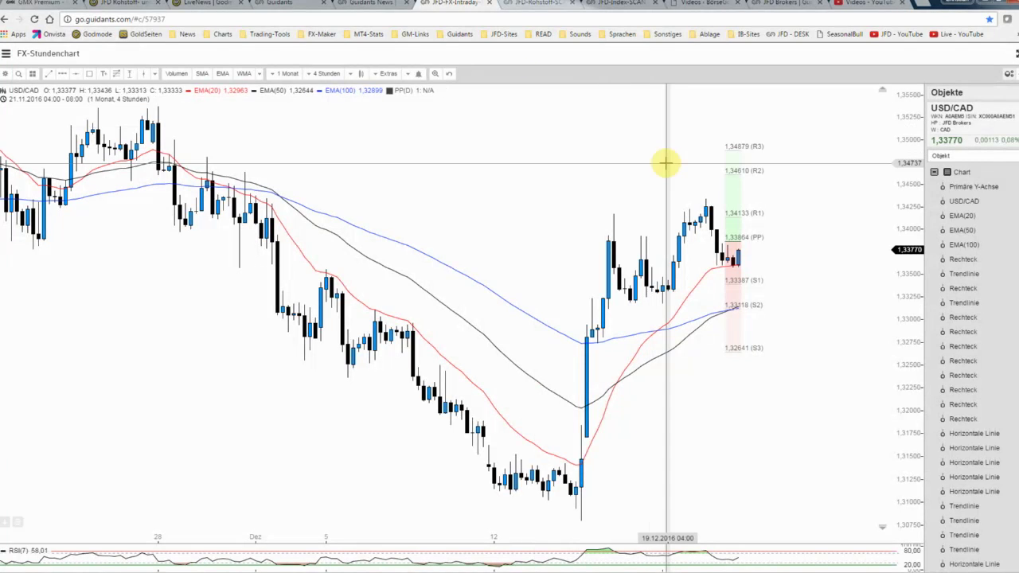
scroll(665, 163, down, 1)
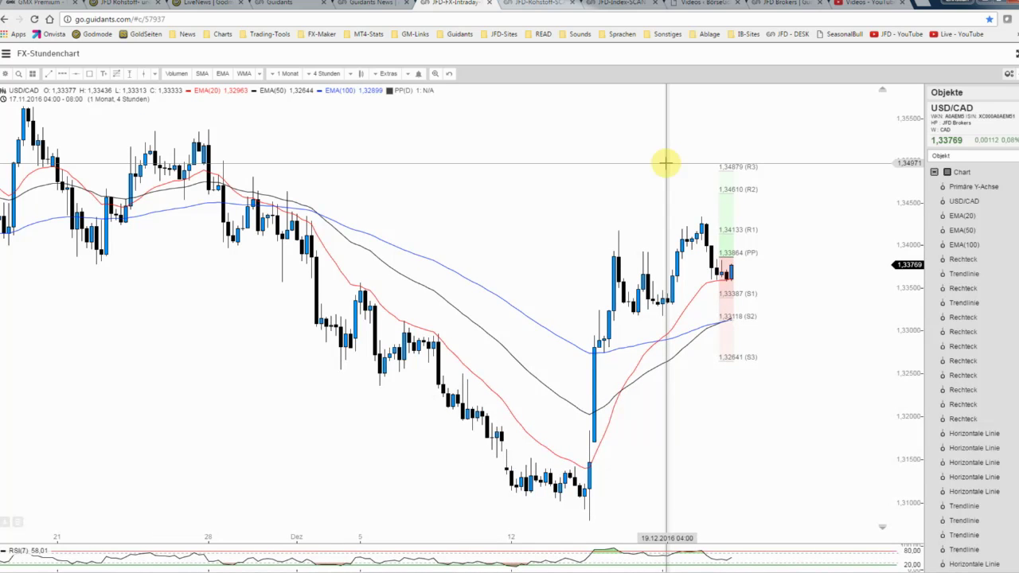
scroll(666, 163, up, 1)
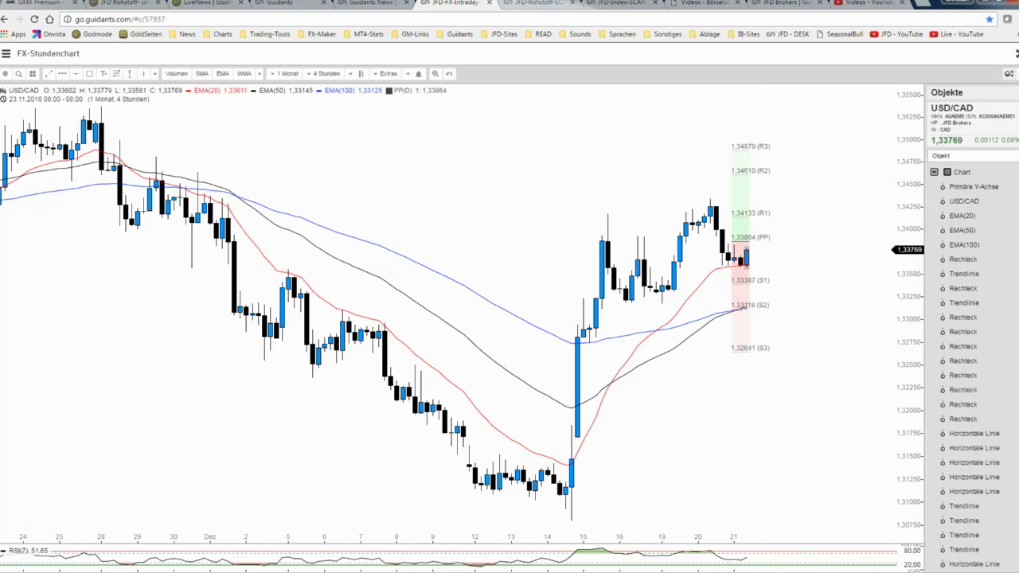
Step: Bring in the Forexbull prognosis window, read the bullish USDCAD daily outlook, then hide it
drag(0, 112, 360, 115)
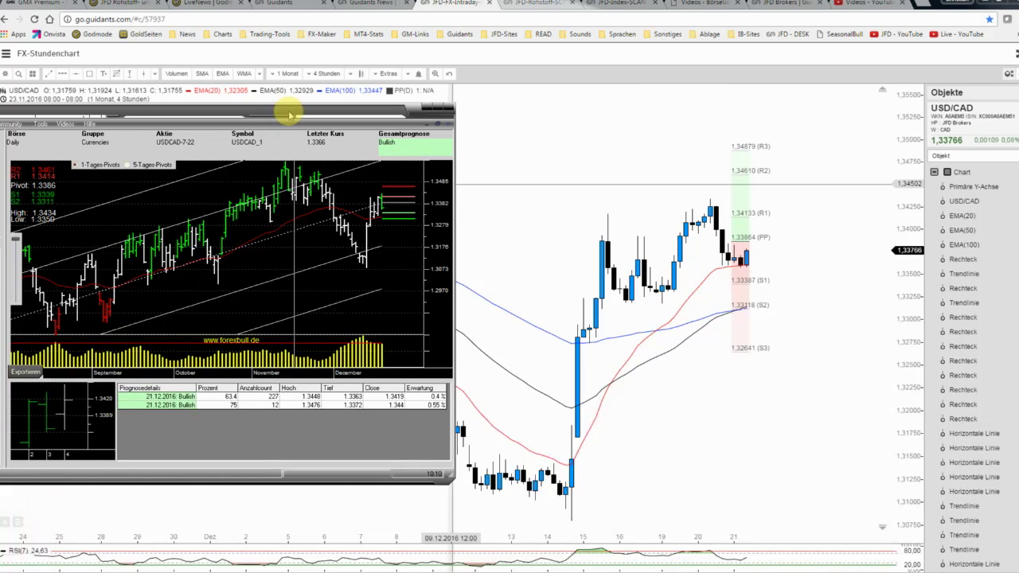
drag(289, 115, 0, 119)
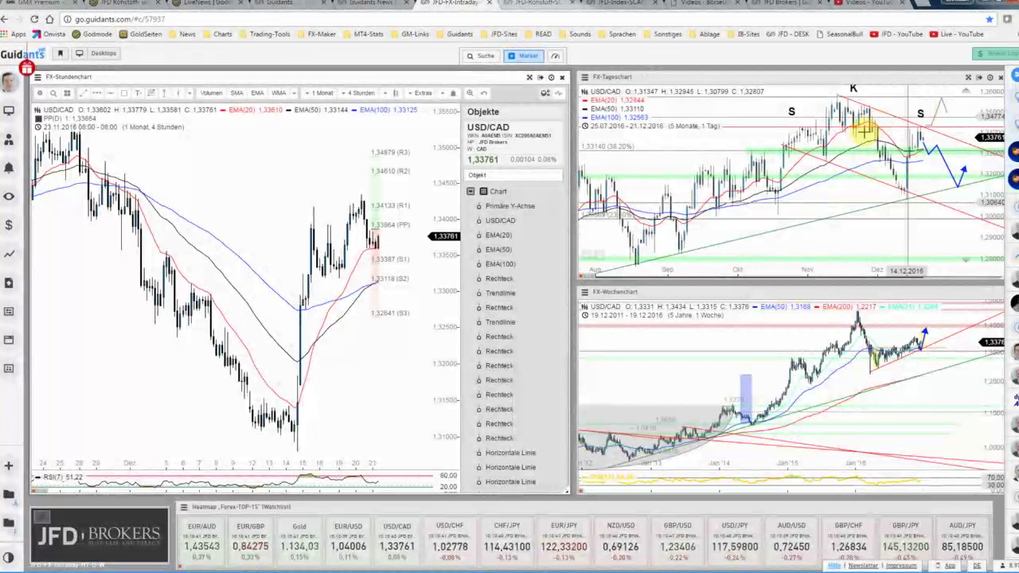
Step: Select the USD/CAD daily chart panel and maximize it to full screen
click(757, 111)
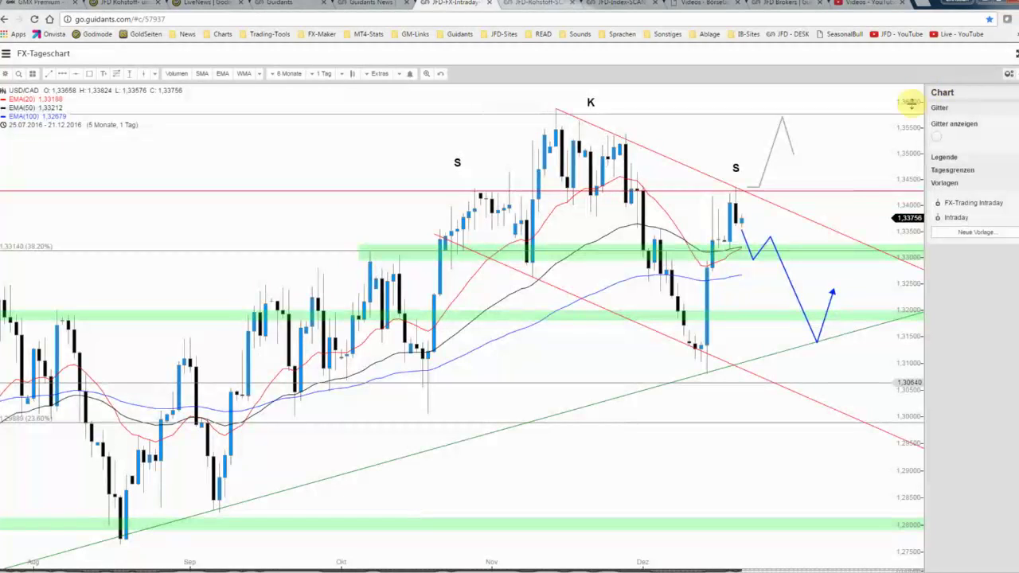
click(968, 78)
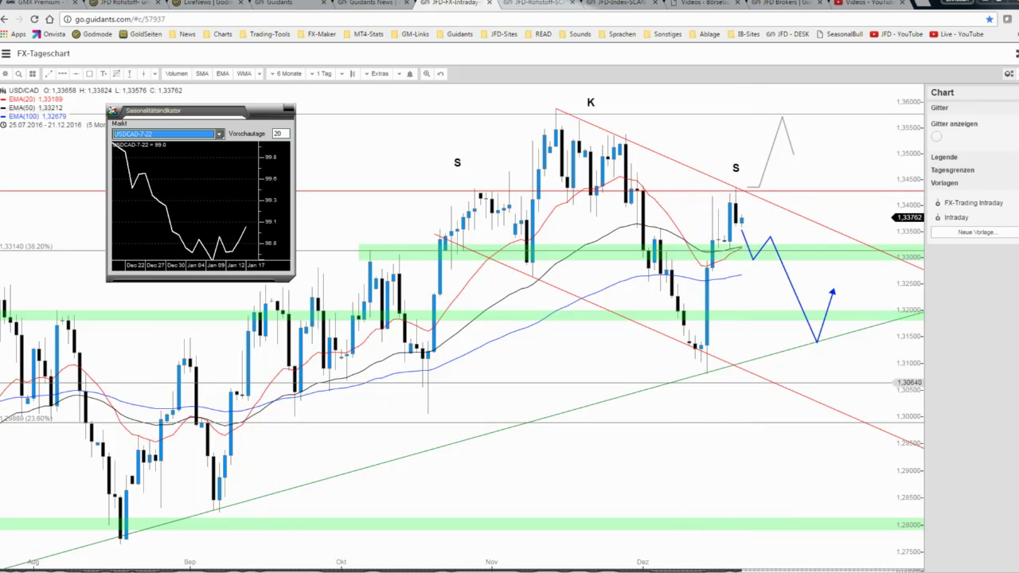
Step: Drag the USDCAD seasonality window down to the lower centre of the USD/CAD daily chart
mouse_move(192, 111)
mouse_down()
mouse_move(535, 322)
mouse_move(538, 336)
mouse_up()
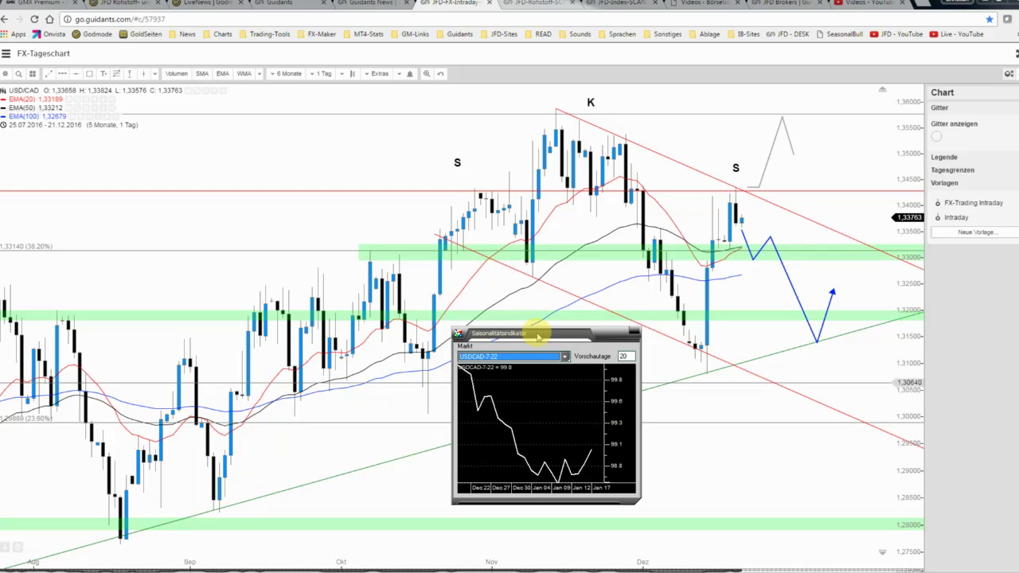